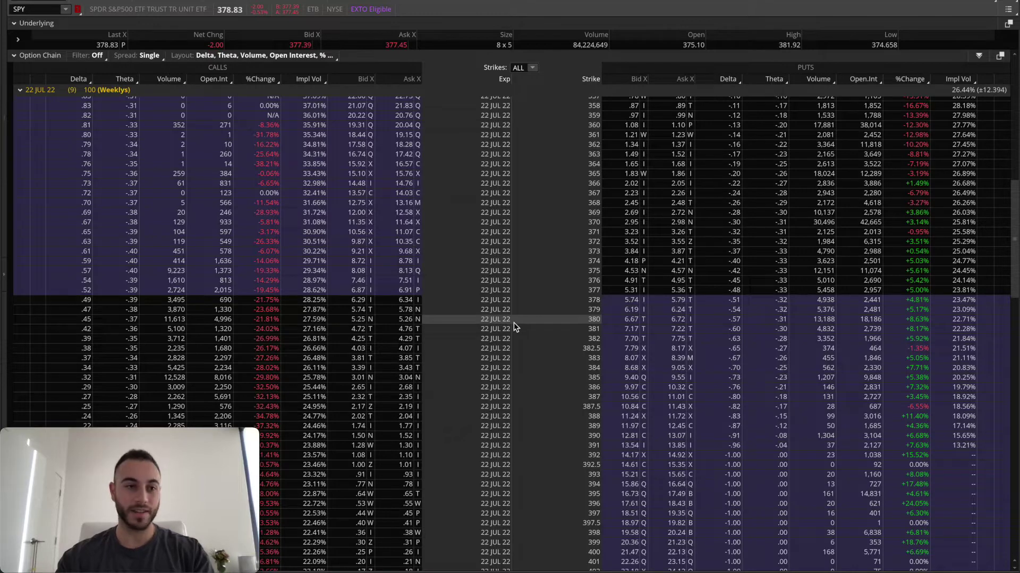
{"action": "scroll", "coordinate": [514, 322], "scroll_direction": "down", "scroll_amount": 1}
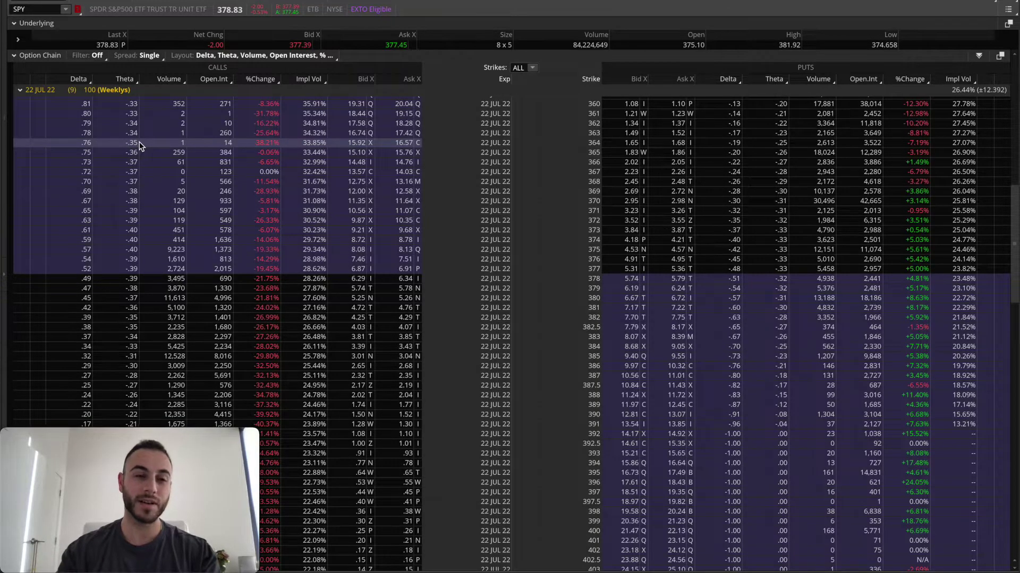
{"action": "scroll", "coordinate": [140, 142], "scroll_direction": "up", "scroll_amount": 1}
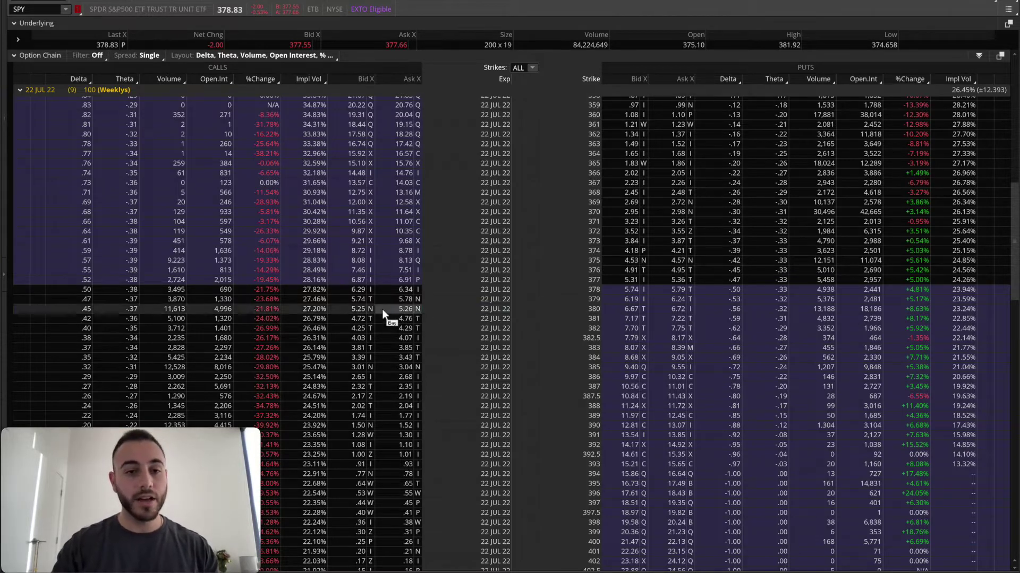
Load the SPY 22 JUL 22 380 call ask into an order and collapse Order Entry Tools.
{"action": "left_click", "coordinate": [409, 308]}
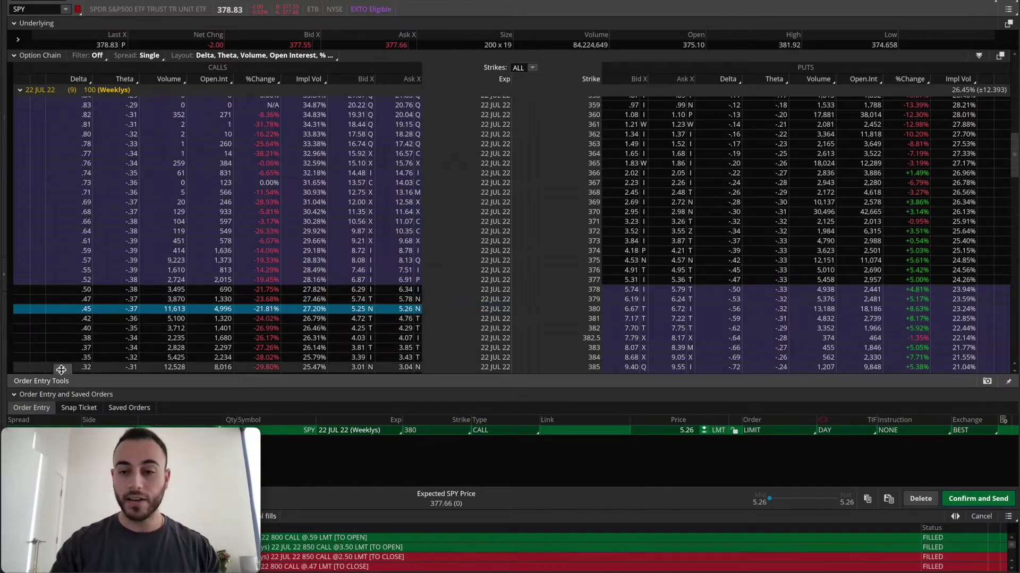
{"action": "left_click", "coordinate": [62, 369]}
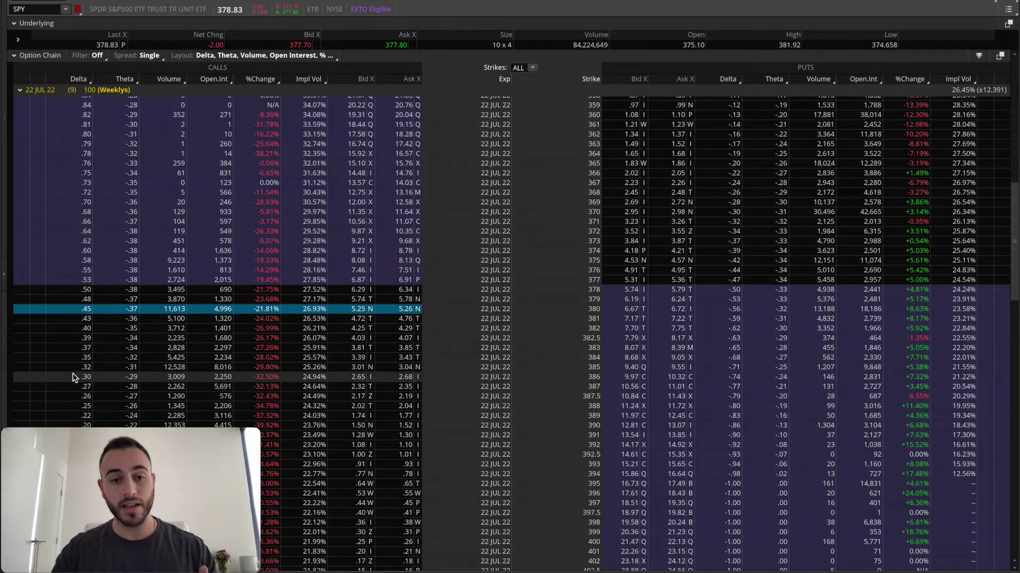
{"action": "scroll", "coordinate": [73, 376], "scroll_direction": "down", "scroll_amount": 2}
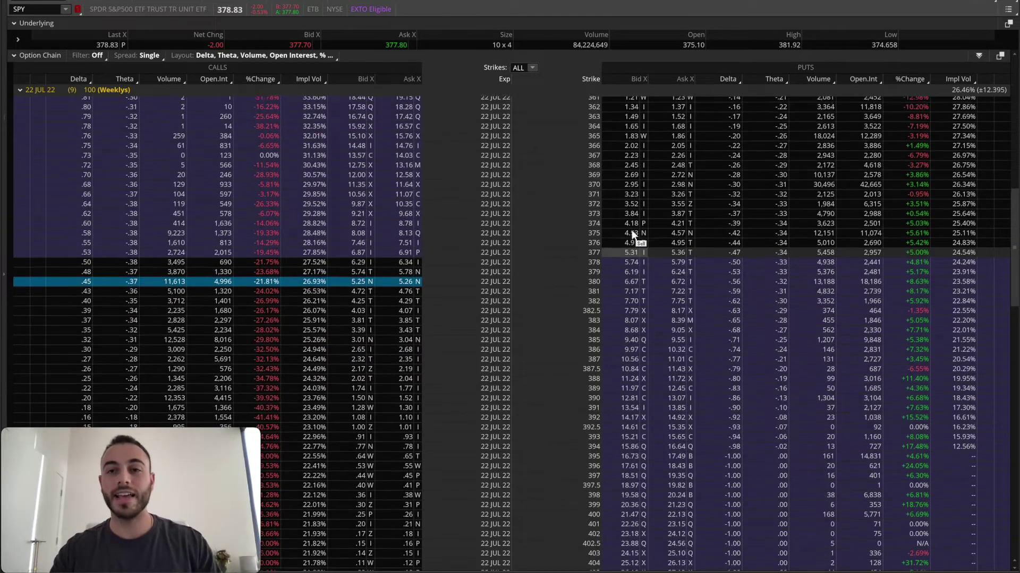
{"action": "scroll", "coordinate": [539, 265], "scroll_direction": "up", "scroll_amount": 3}
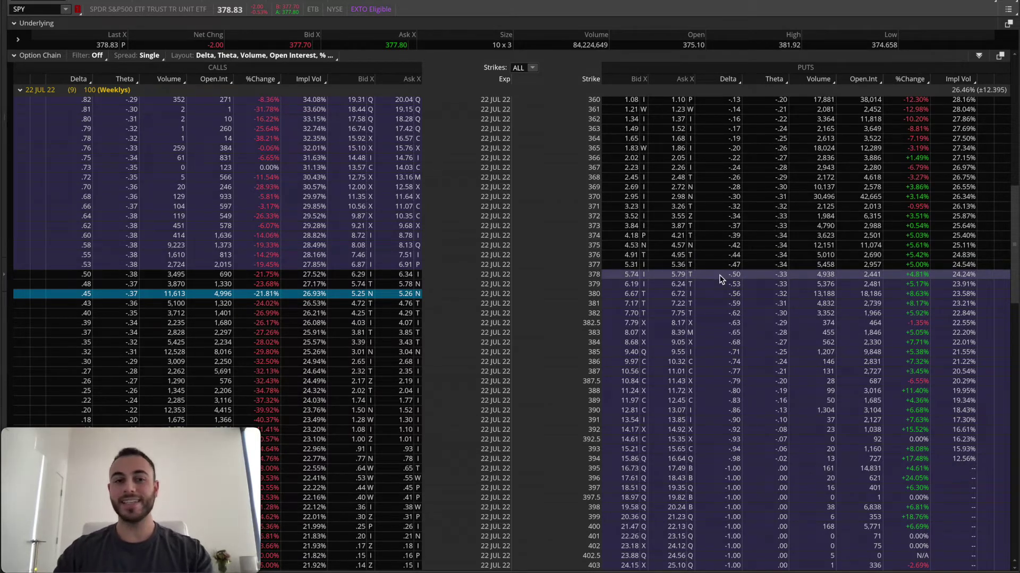
{"action": "scroll", "coordinate": [466, 314], "scroll_direction": "up", "scroll_amount": 2}
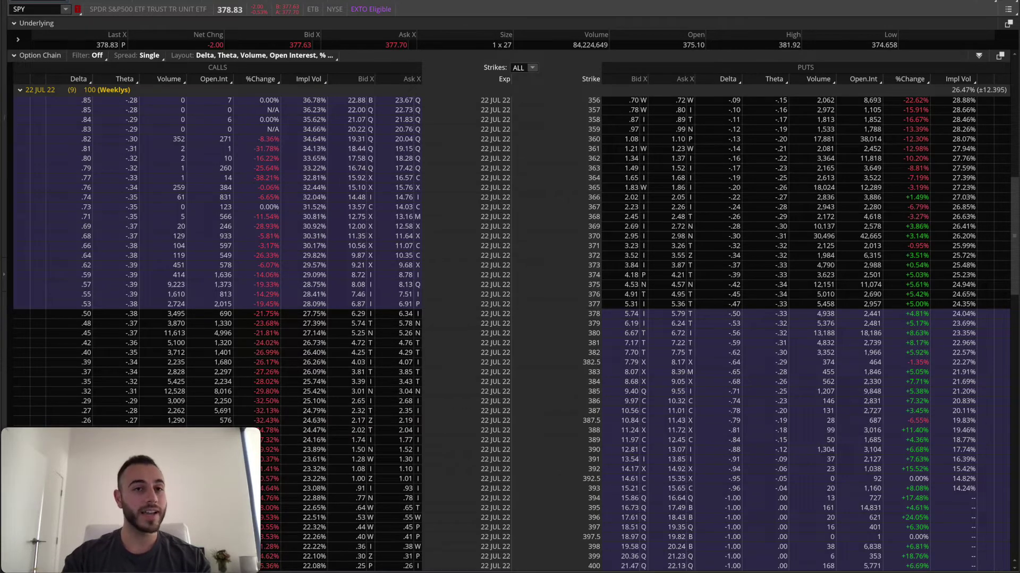
{"action": "left_click", "coordinate": [214, 4]}
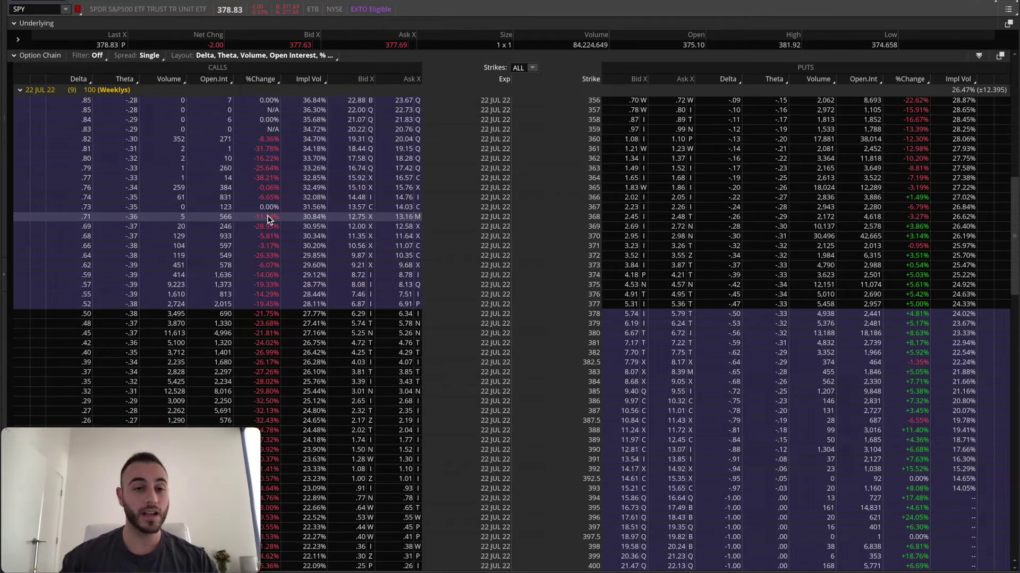
{"action": "left_click", "coordinate": [83, 314]}
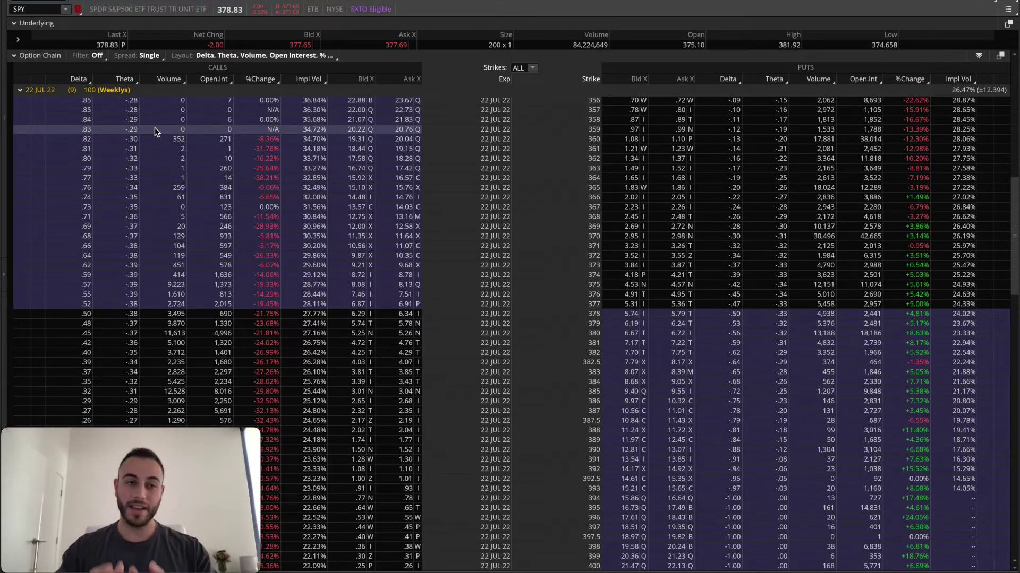
{"action": "left_click", "coordinate": [36, 12]}
{"action": "type", "text": "AMD"}
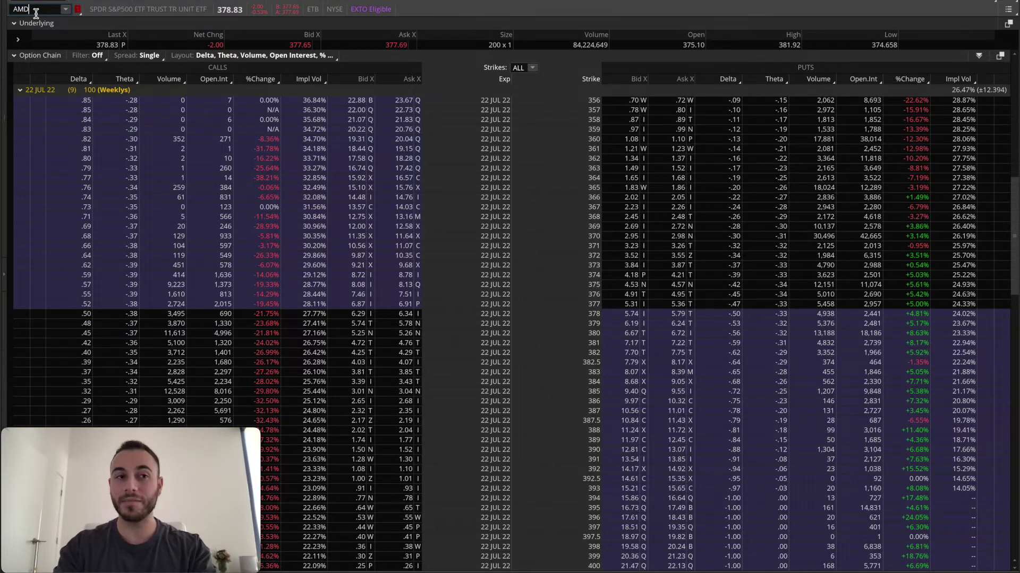
Enter the AMD symbol to bring up its 22 JUL 22 weekly option chain.
{"action": "key", "text": "Return"}
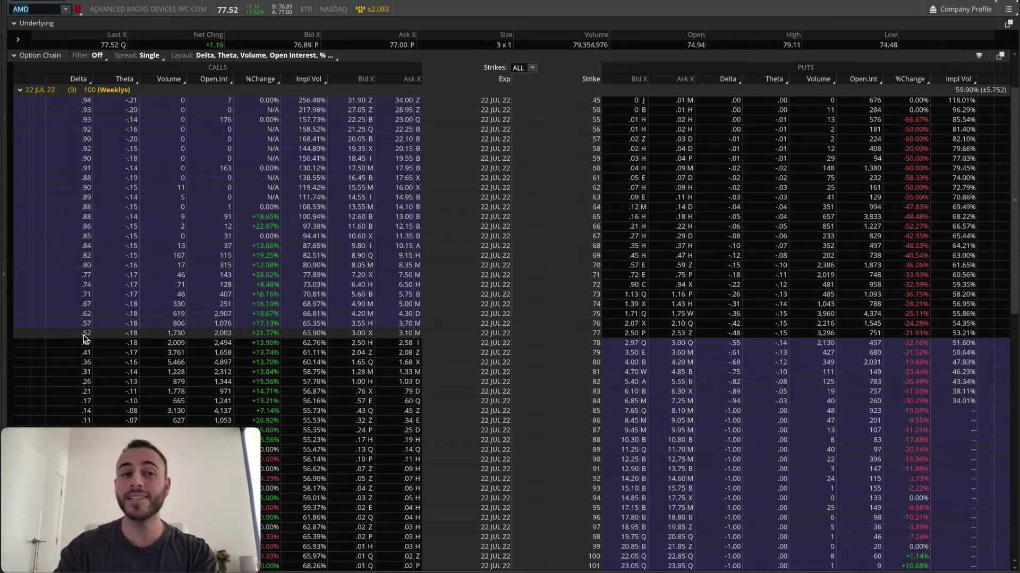
{"action": "type", "text": "ZNAMZN"}
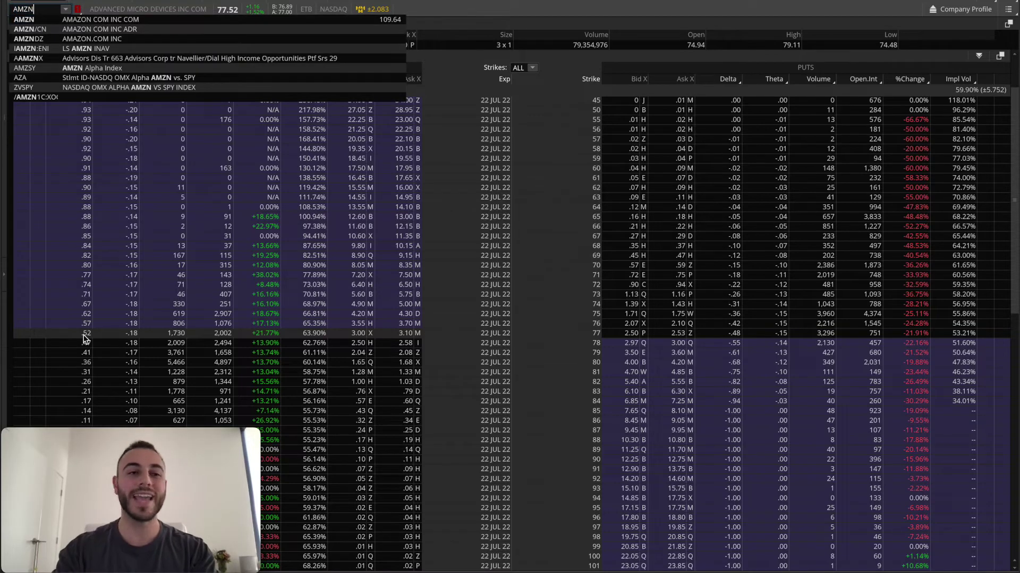
Enter the AMZN symbol to replace AMD with Amazon's 22 JUL 22 chain.
{"action": "key", "text": "Return"}
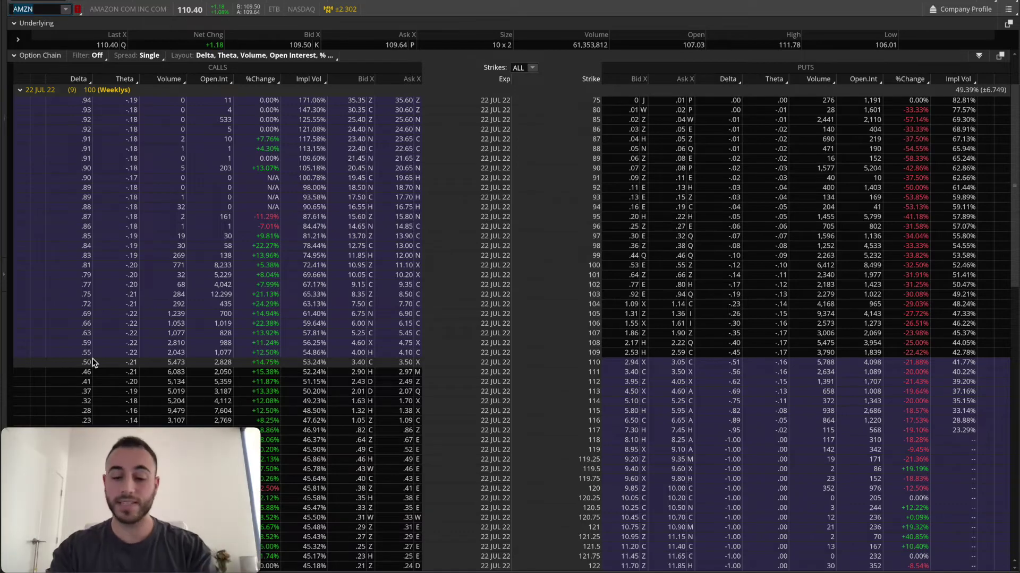
{"action": "type", "text": "CMG"}
Enter the CMG symbol to bring up Chipotle's 22 JUL 22 weekly option chain.
{"action": "key", "text": "Return"}
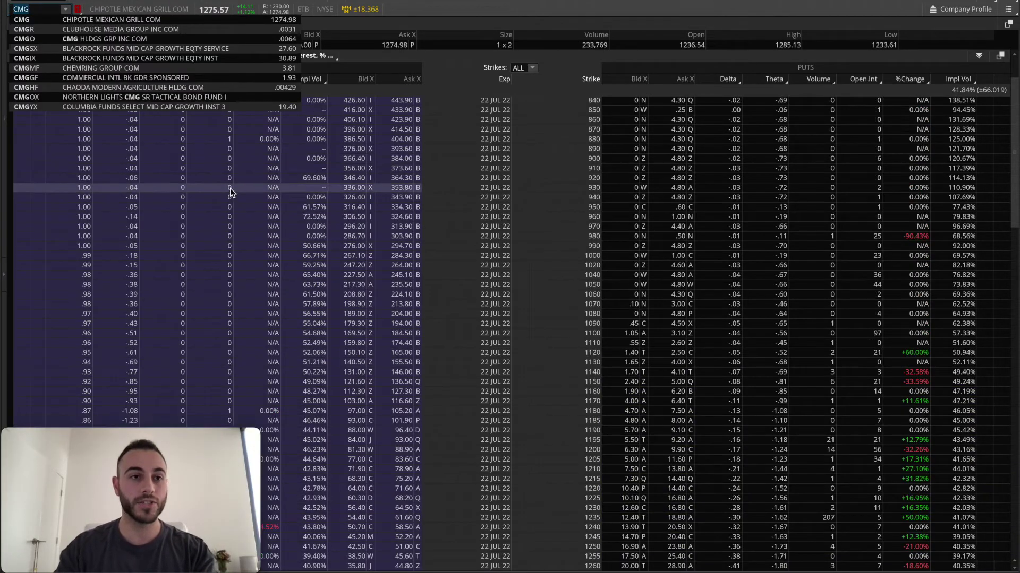
{"action": "scroll", "coordinate": [206, 292], "scroll_direction": "down", "scroll_amount": 3}
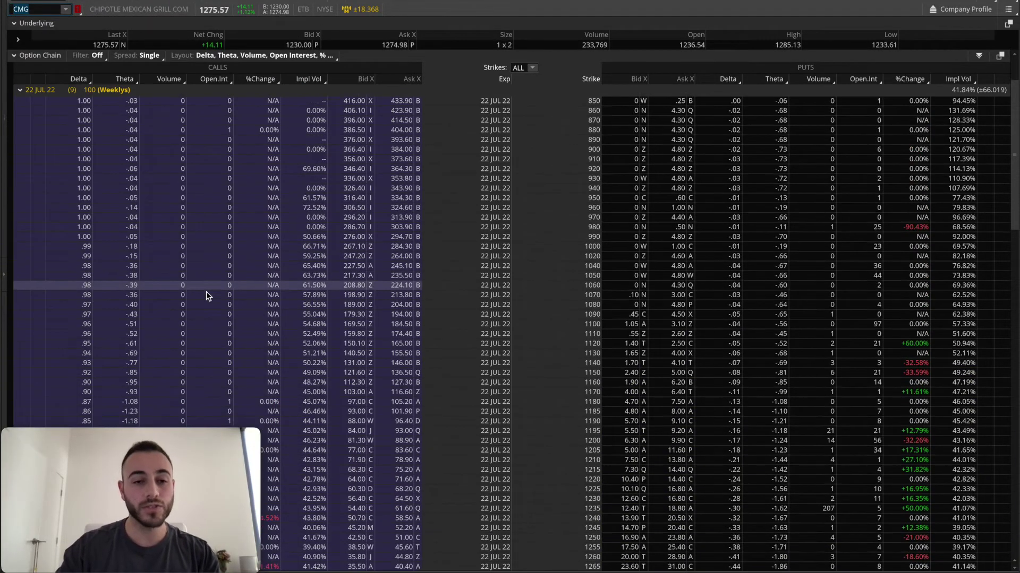
{"action": "scroll", "coordinate": [206, 291], "scroll_direction": "down", "scroll_amount": 10}
{"action": "scroll", "coordinate": [239, 303], "scroll_direction": "down", "scroll_amount": 8}
{"action": "type", "text": "AMZN"}
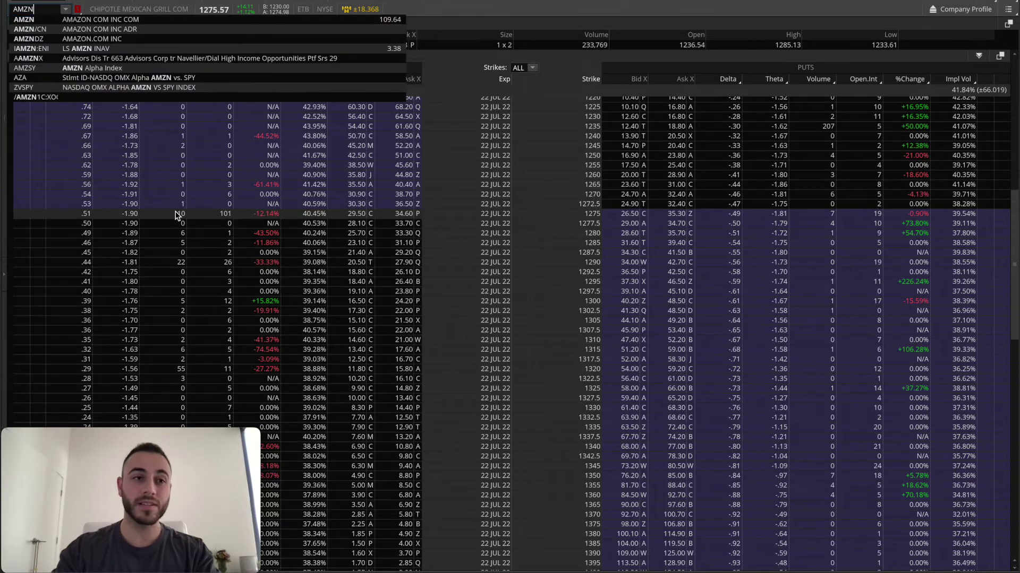
Enter the AMZN symbol to bring back Amazon's 22 JUL 22 weekly option chain.
{"action": "key", "text": "Return"}
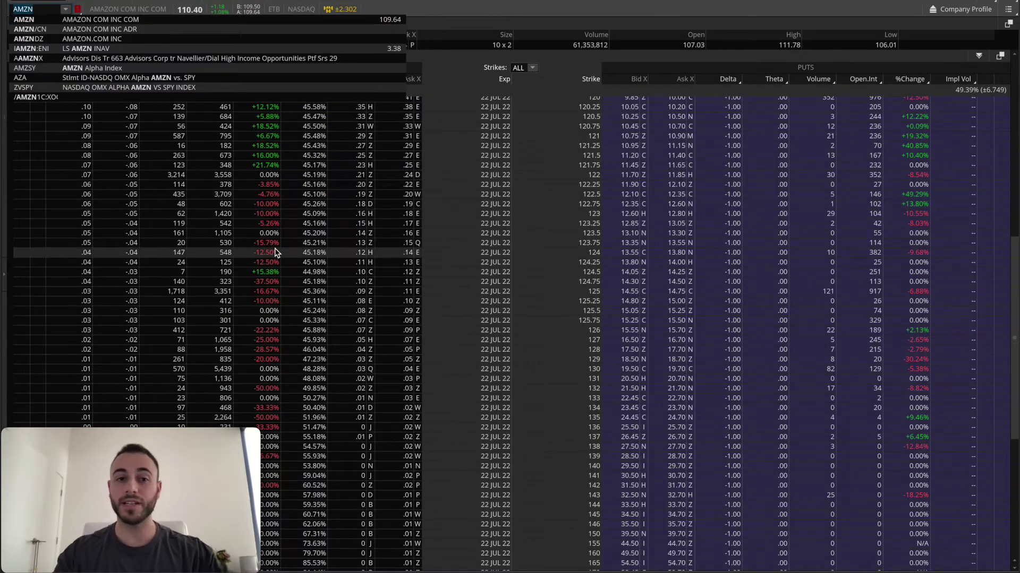
{"action": "scroll", "coordinate": [319, 210], "scroll_direction": "up", "scroll_amount": 5}
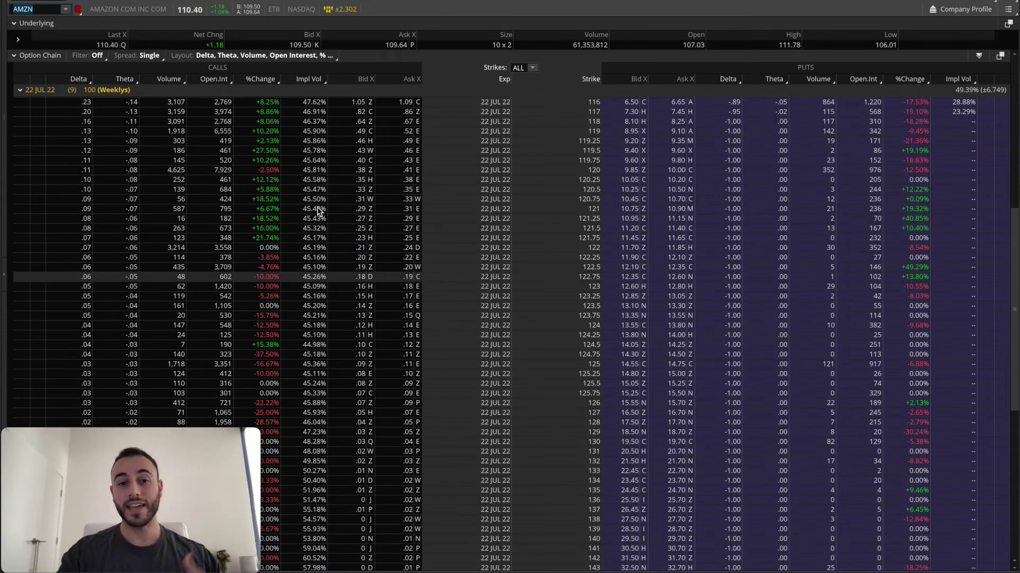
{"action": "scroll", "coordinate": [319, 211], "scroll_direction": "up", "scroll_amount": 3}
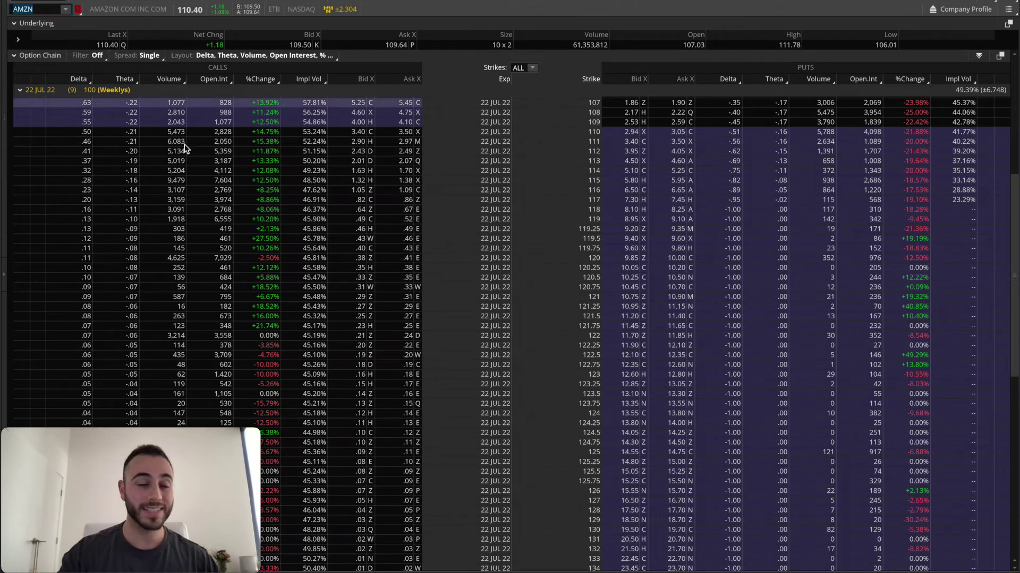
{"action": "scroll", "coordinate": [269, 209], "scroll_direction": "up", "scroll_amount": 1}
{"action": "scroll", "coordinate": [387, 170], "scroll_direction": "up", "scroll_amount": 2}
{"action": "scroll", "coordinate": [388, 171], "scroll_direction": "up", "scroll_amount": 1}
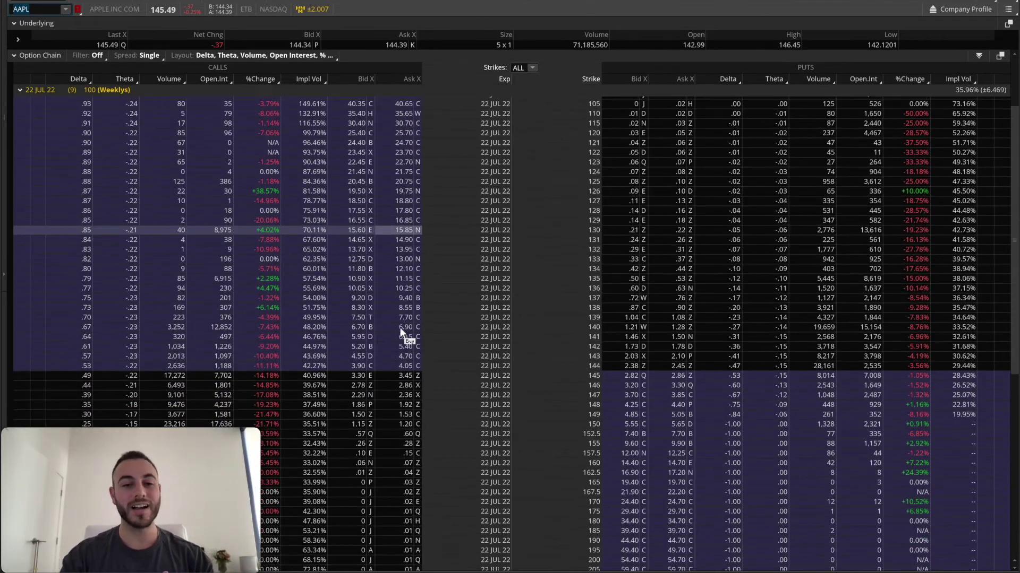
{"action": "scroll", "coordinate": [408, 338], "scroll_direction": "down", "scroll_amount": 2}
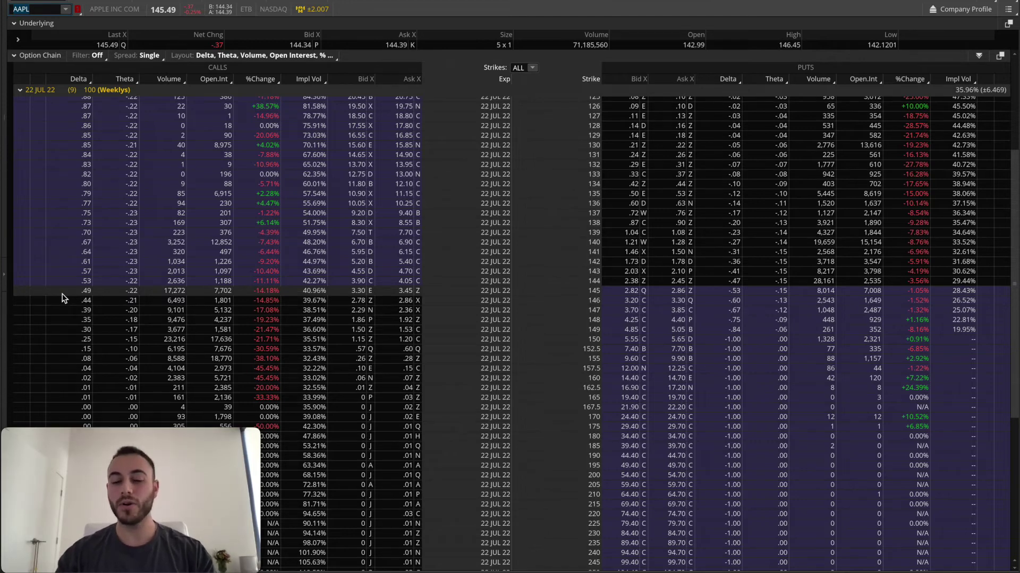
{"action": "type", "text": "TSLA"}
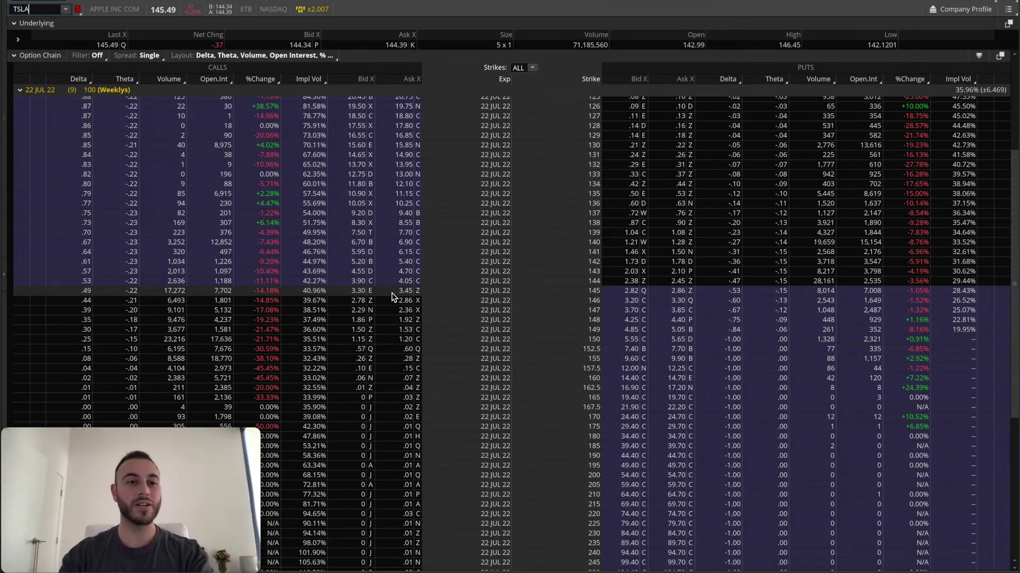
Enter the TSLA symbol to bring up Tesla's 22 JUL 22 weekly option chain.
{"action": "key", "text": "Return"}
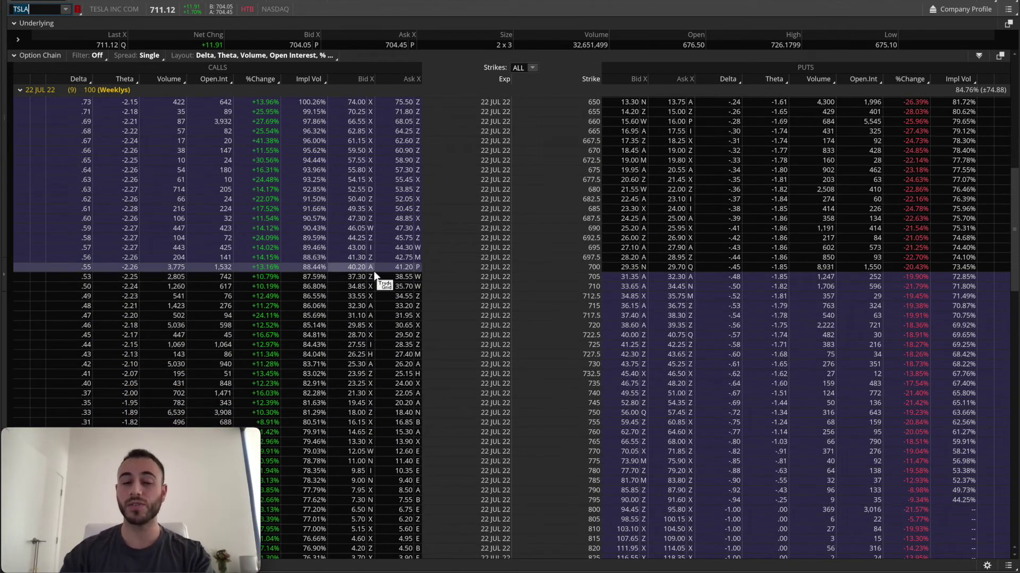
{"action": "scroll", "coordinate": [405, 281], "scroll_direction": "down", "scroll_amount": 5}
{"action": "scroll", "coordinate": [405, 281], "scroll_direction": "down", "scroll_amount": 4}
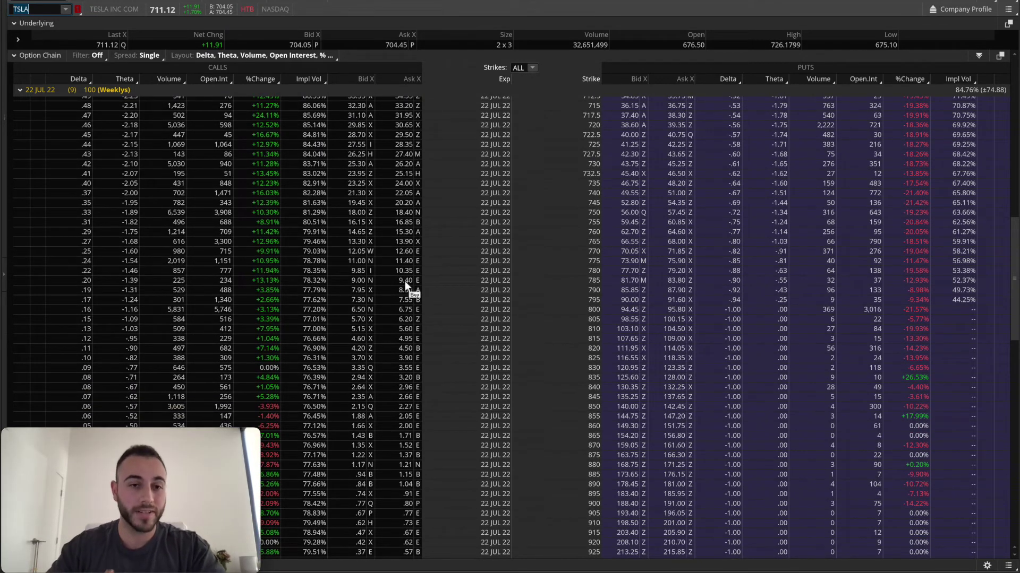
{"action": "scroll", "coordinate": [405, 281], "scroll_direction": "down", "scroll_amount": 1}
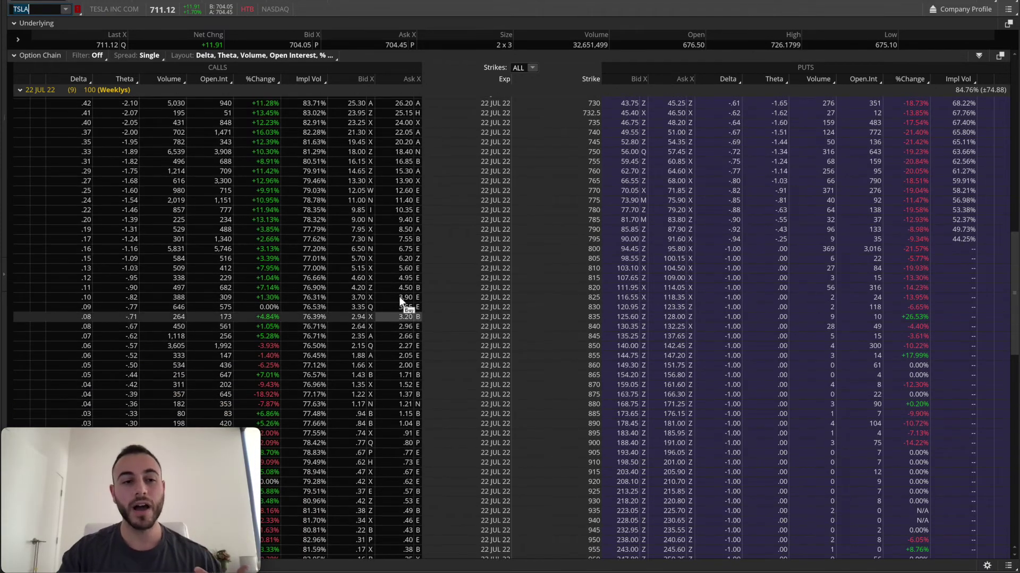
{"action": "scroll", "coordinate": [402, 295], "scroll_direction": "down", "scroll_amount": 2}
{"action": "scroll", "coordinate": [401, 278], "scroll_direction": "up", "scroll_amount": 1}
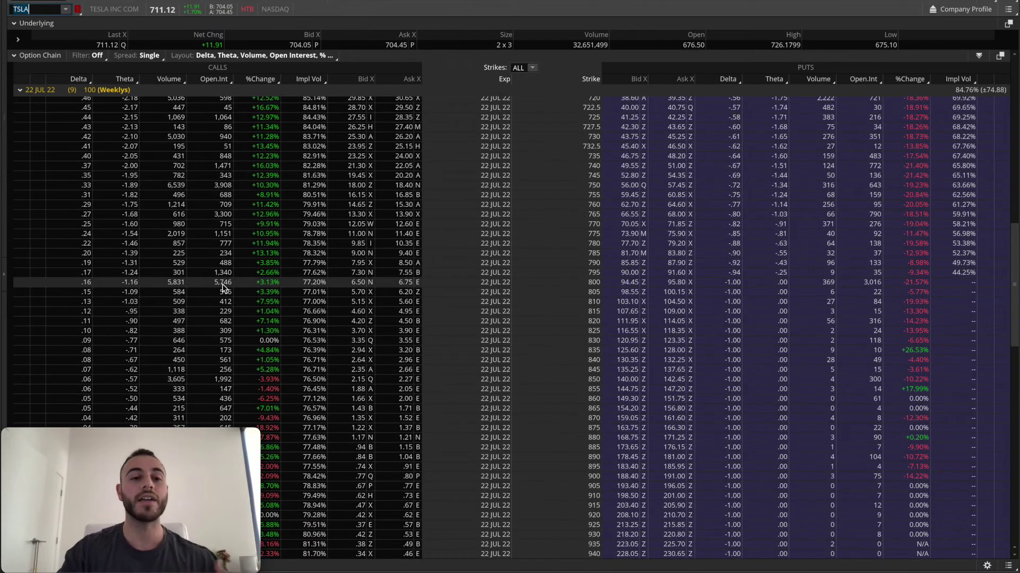